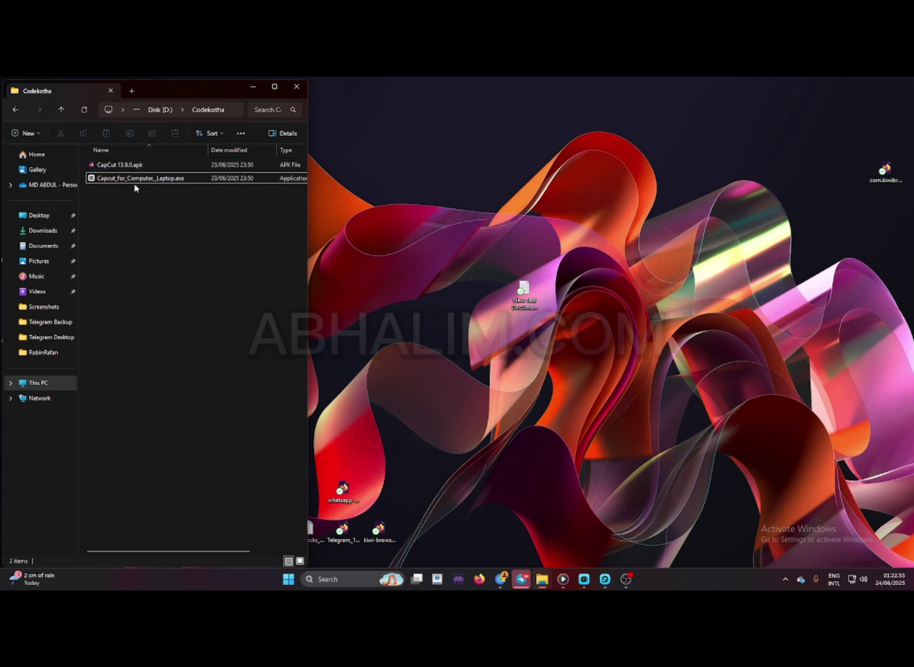
# Run Capcut_for_Computer_Laptop.exe from the Codekotha folder, accept the licence agreement and install CapCut.
pyautogui.click(123, 178)
pyautogui.click(142, 213)
pyautogui.doubleClick(168, 178)
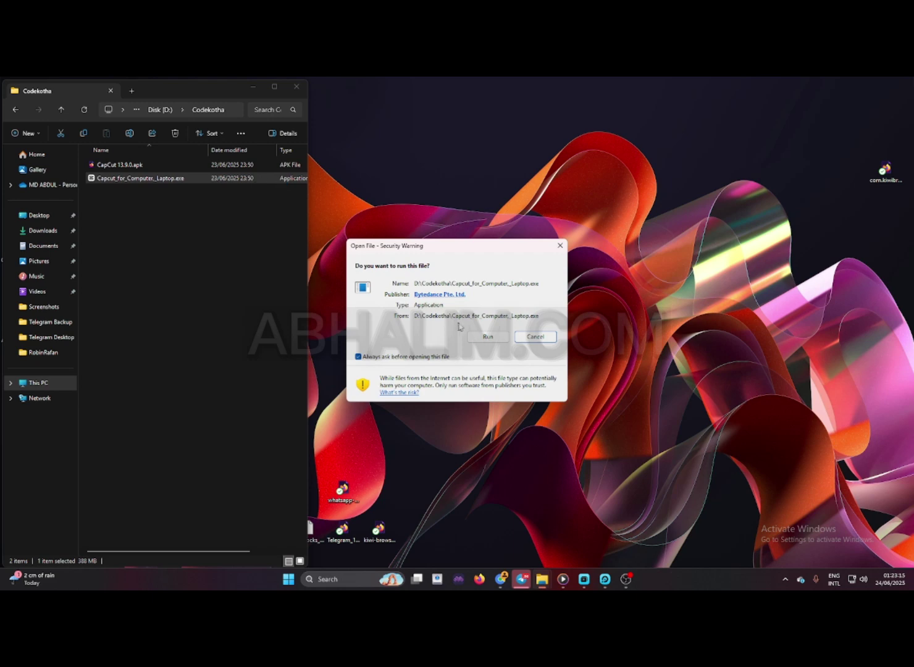
pyautogui.click(485, 337)
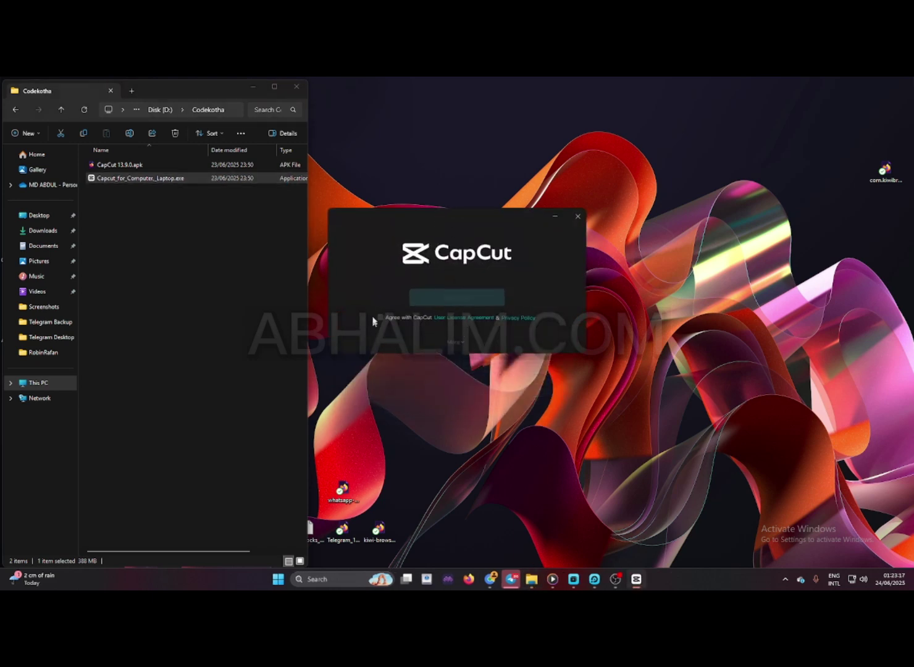
pyautogui.click(380, 317)
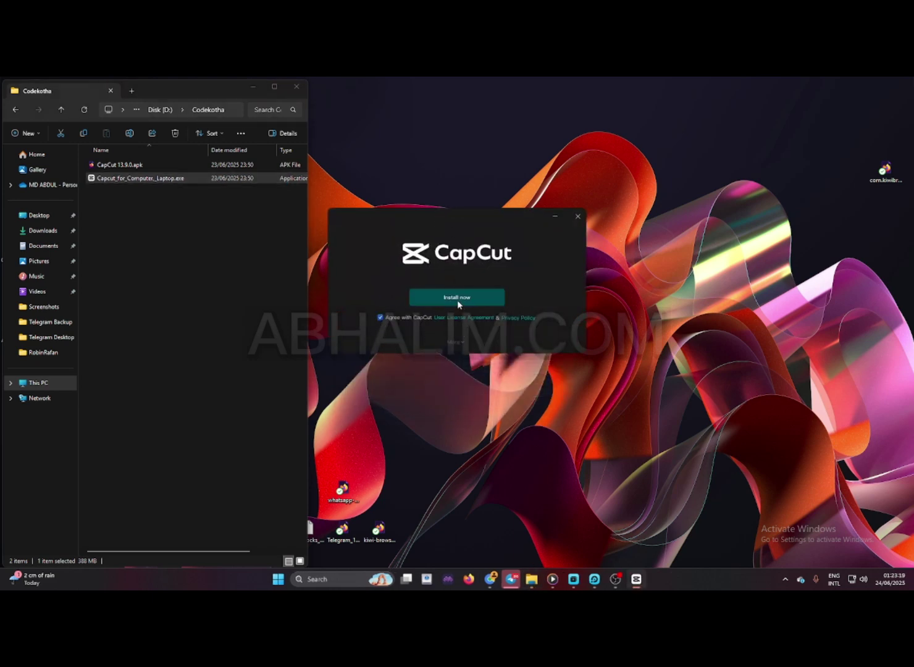
pyautogui.click(457, 297)
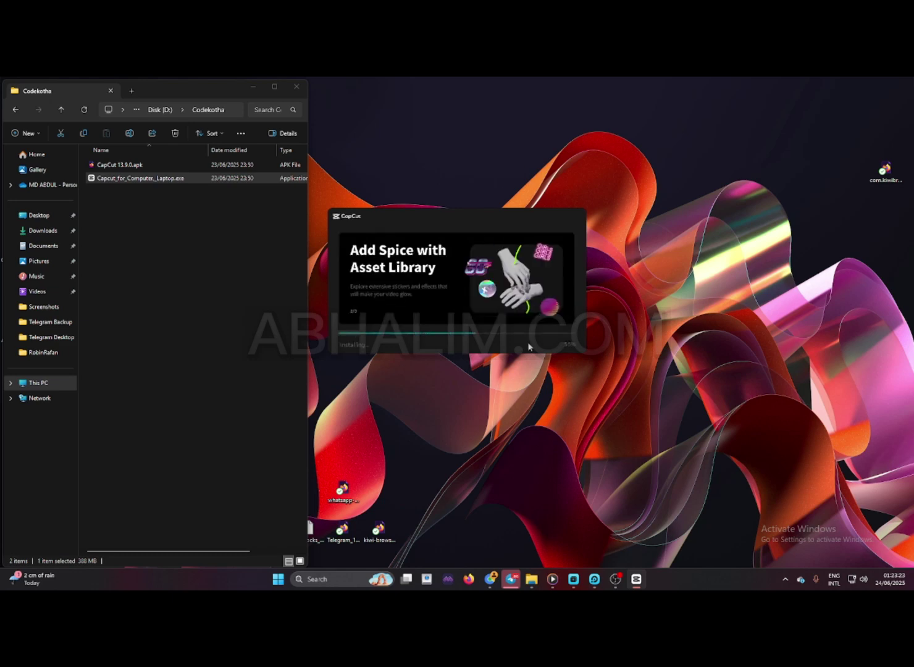
pyautogui.moveTo(313, 174); pyautogui.dragTo(602, 389)
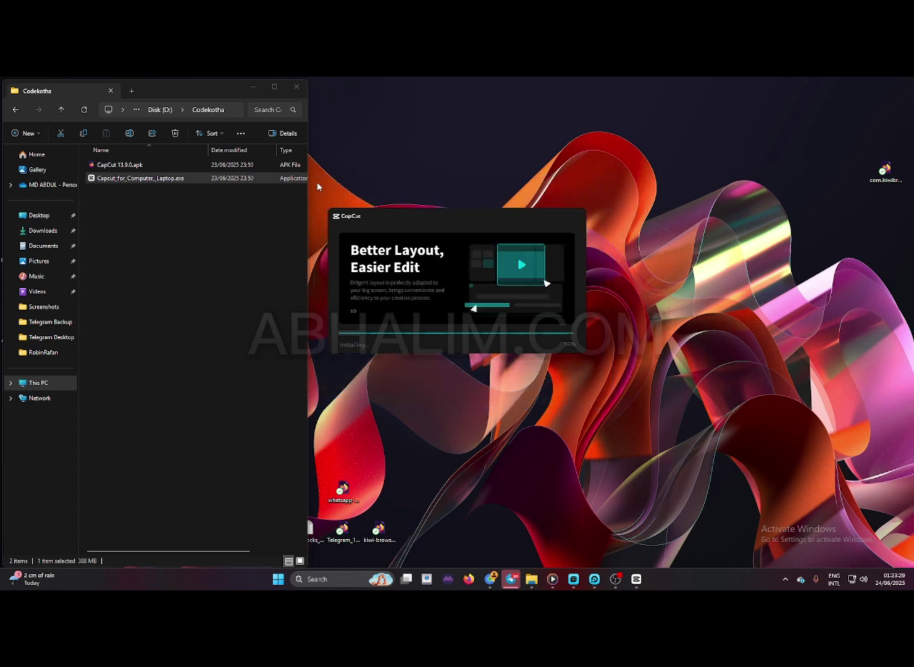
pyautogui.moveTo(318, 186); pyautogui.dragTo(605, 393)
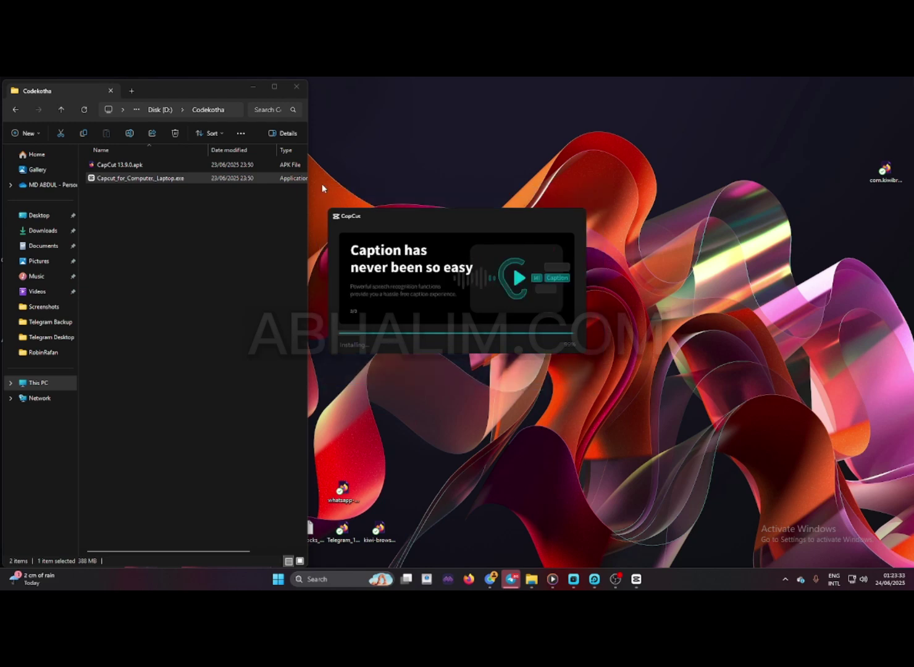
pyautogui.moveTo(321, 184); pyautogui.dragTo(598, 386)
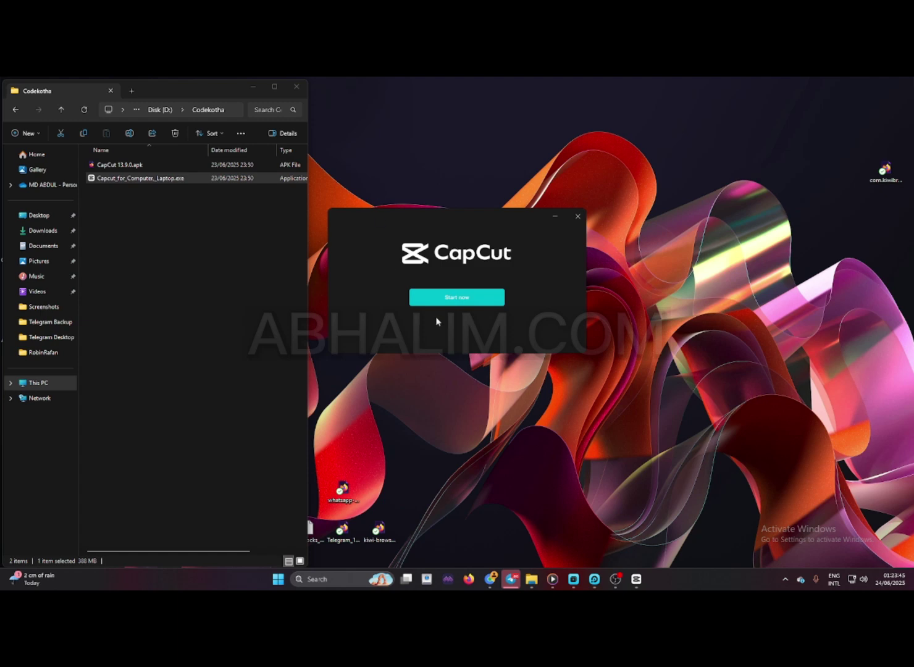
# Start the installed CapCut past its environment test and create a new project.
pyautogui.click(468, 301)
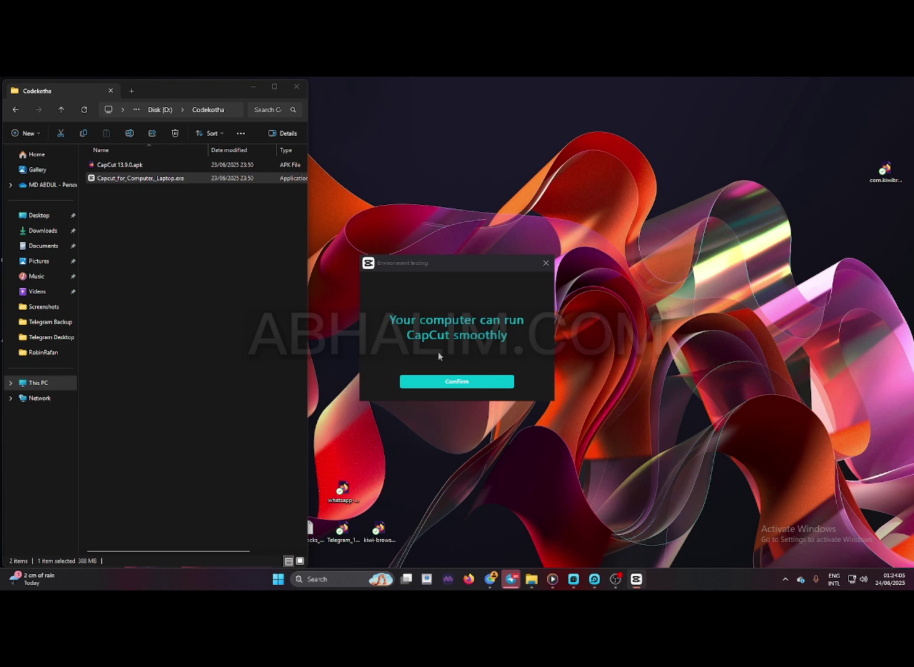
pyautogui.click(465, 383)
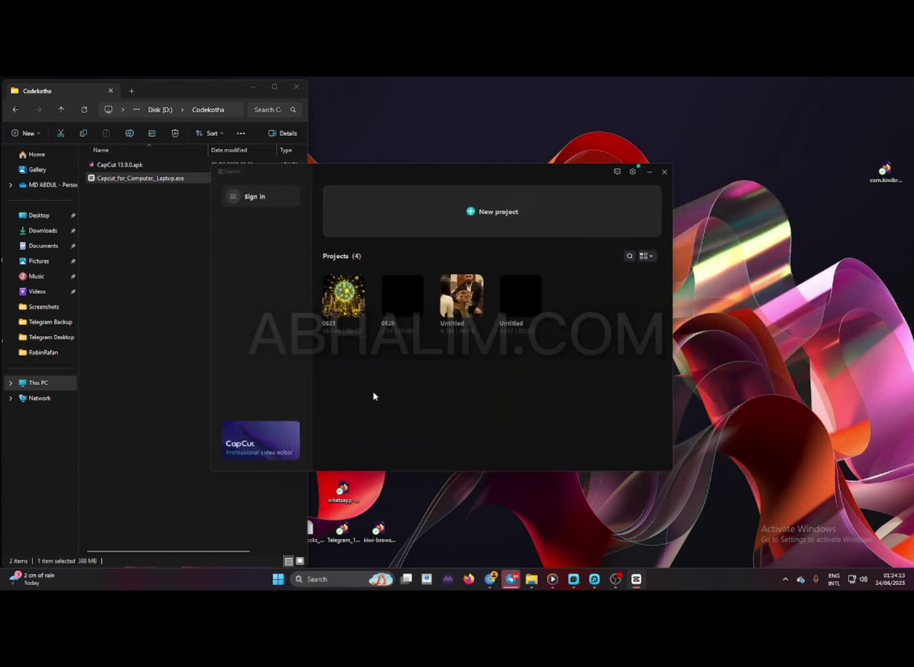
pyautogui.moveTo(467, 176); pyautogui.dragTo(489, 161)
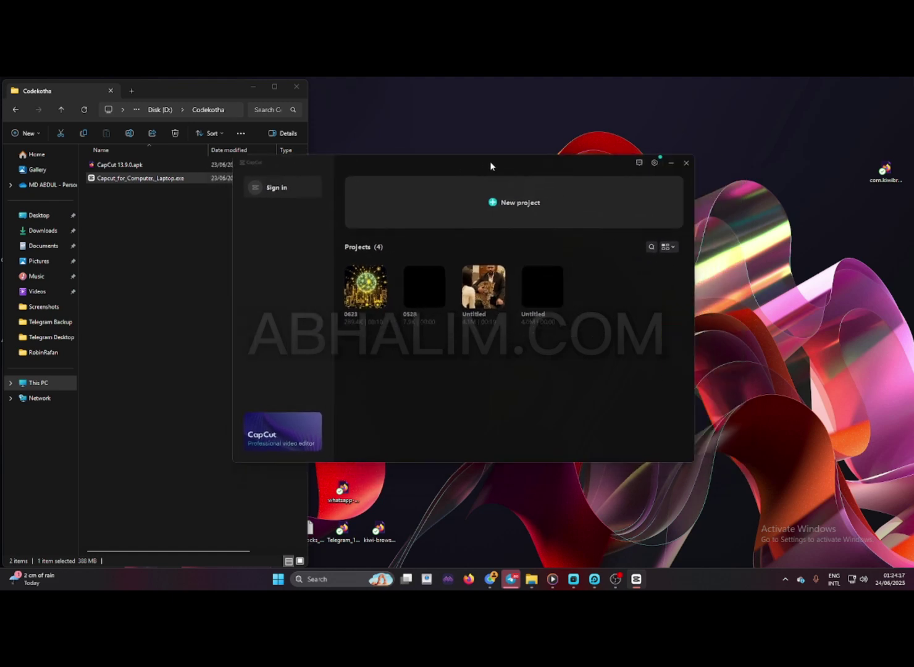
pyautogui.click(528, 213)
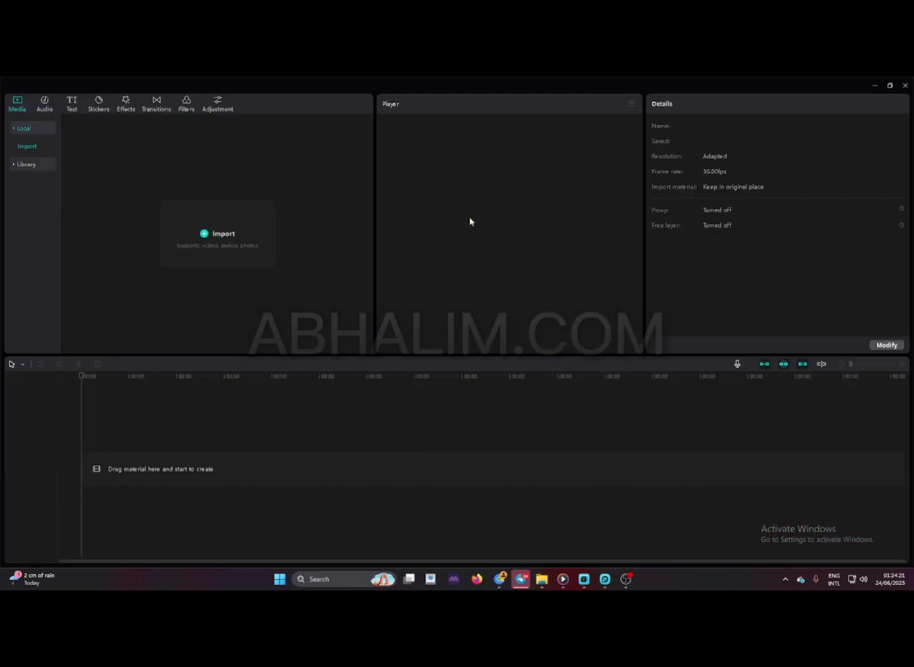
pyautogui.click(234, 258)
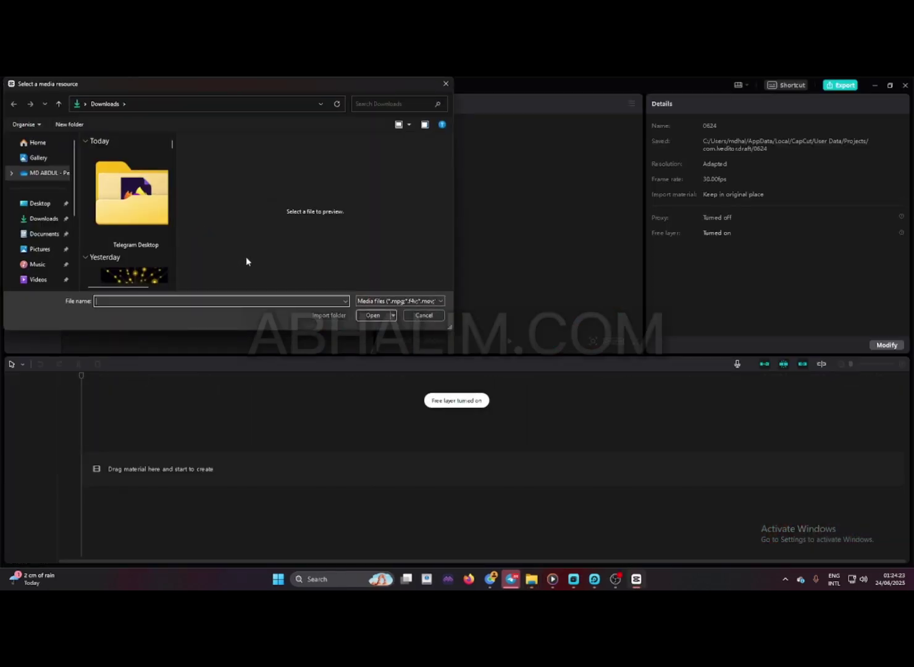
pyautogui.scroll(-5, 155, 234)
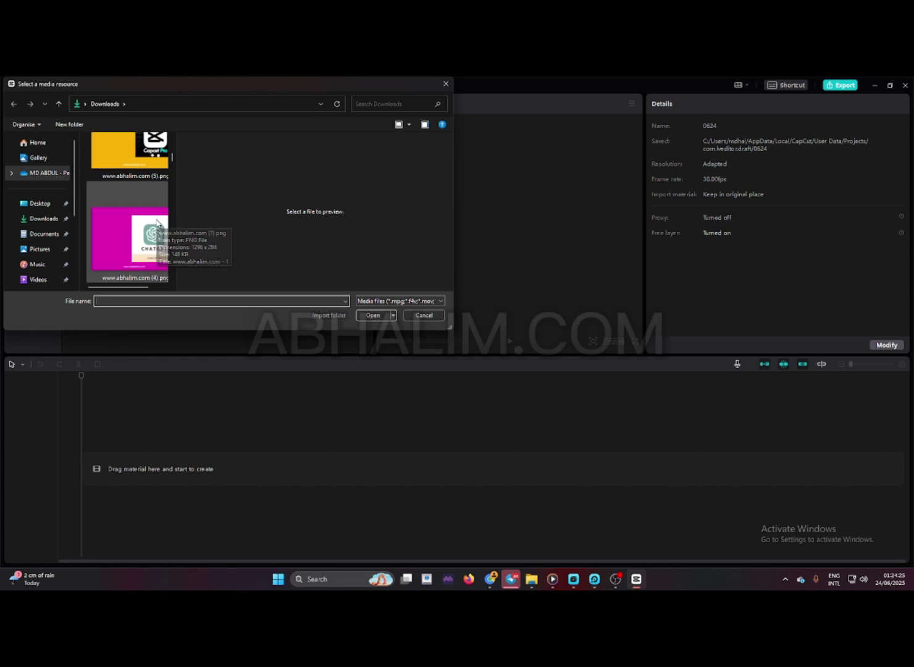
pyautogui.scroll(-2, 156, 223)
pyautogui.scroll(5, 156, 224)
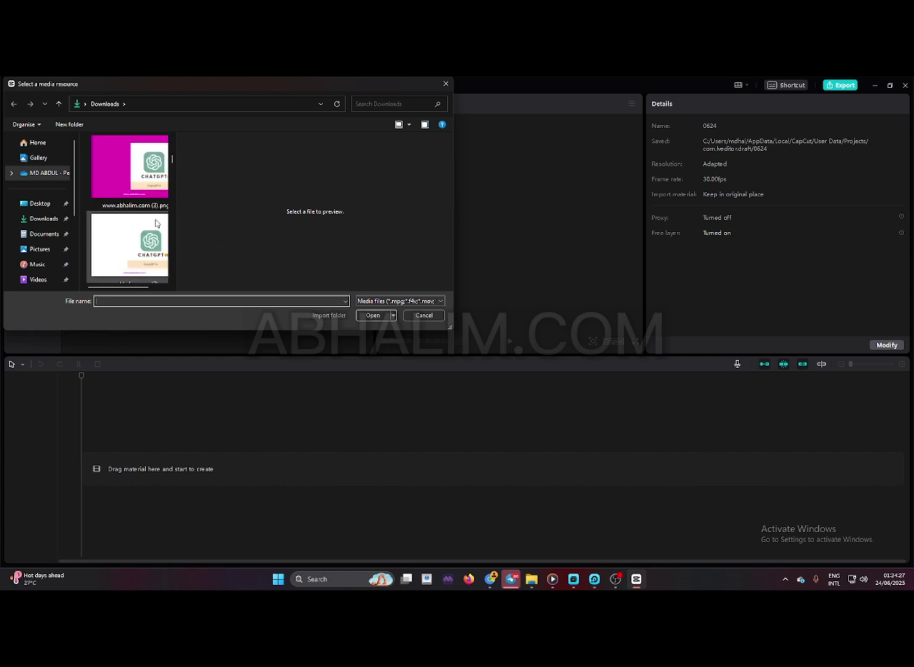
pyautogui.scroll(-3, 156, 224)
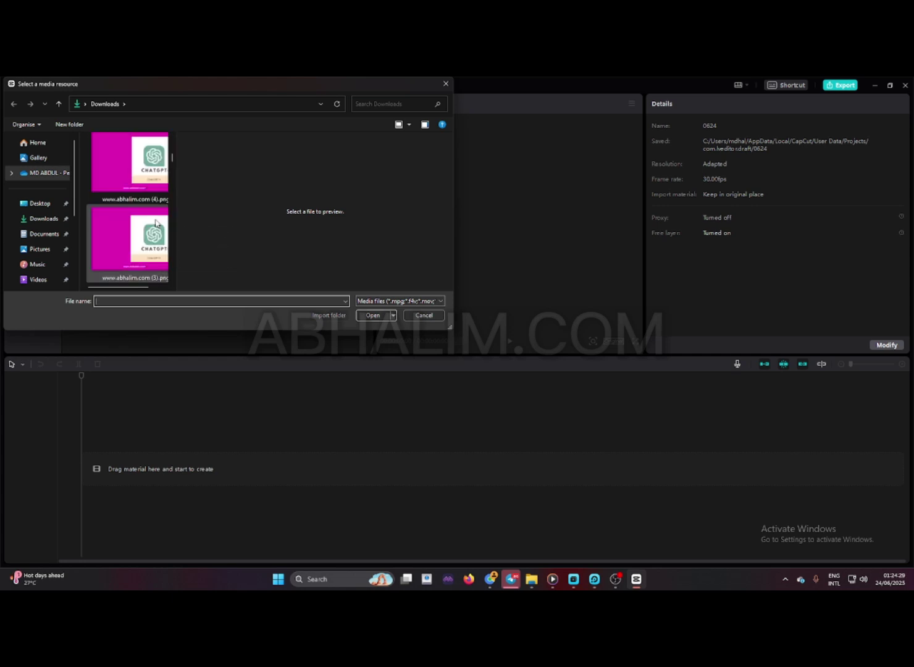
pyautogui.doubleClick(155, 223)
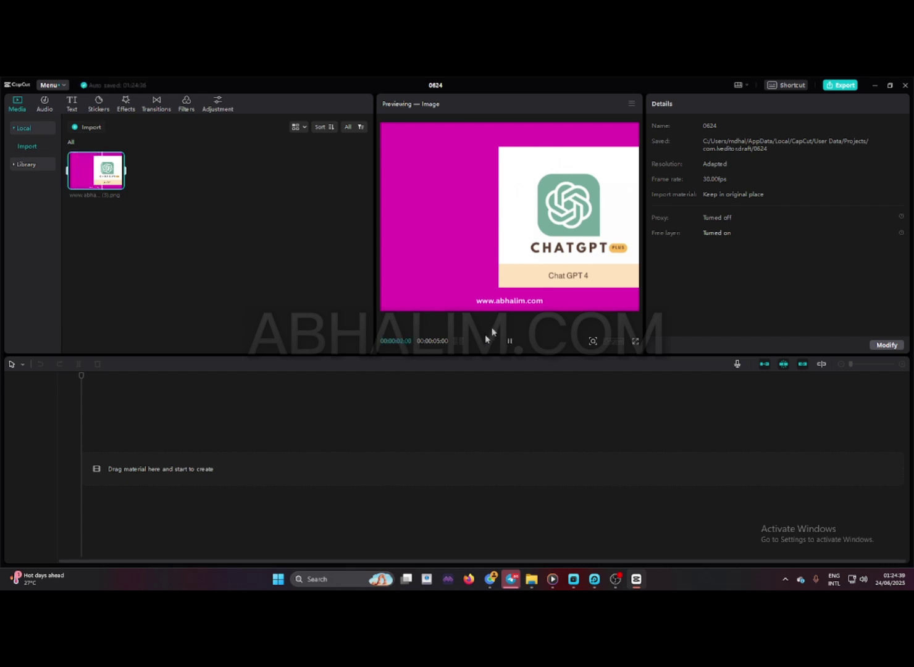
# Place the imported image at the start of the timeline as the first clip.
pyautogui.click(221, 200)
pyautogui.click(115, 196)
pyautogui.moveTo(108, 197); pyautogui.dragTo(73, 440)
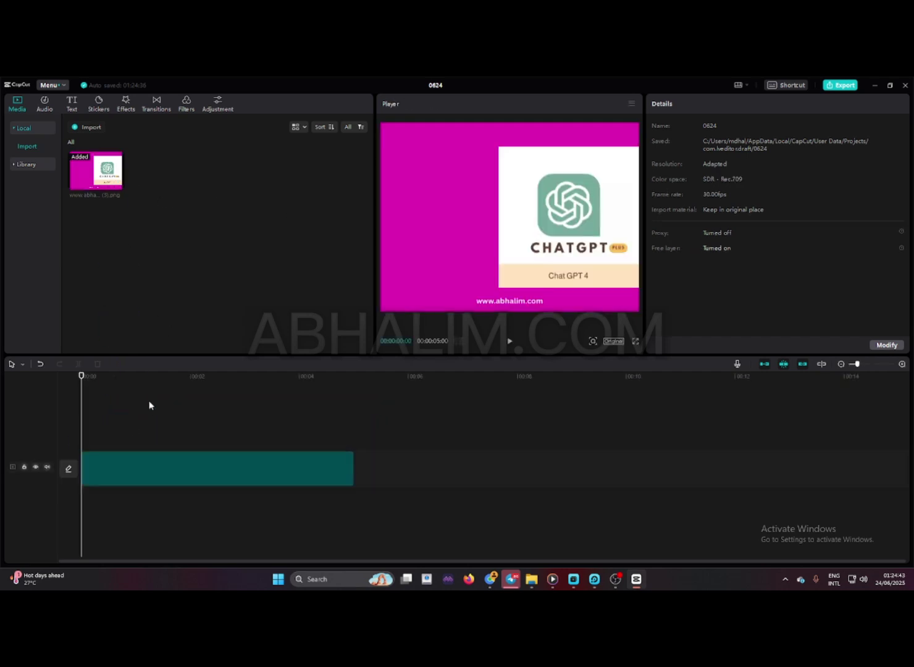
# Play back the image clip from about one second in, and return the playhead to the start.
pyautogui.click(142, 467)
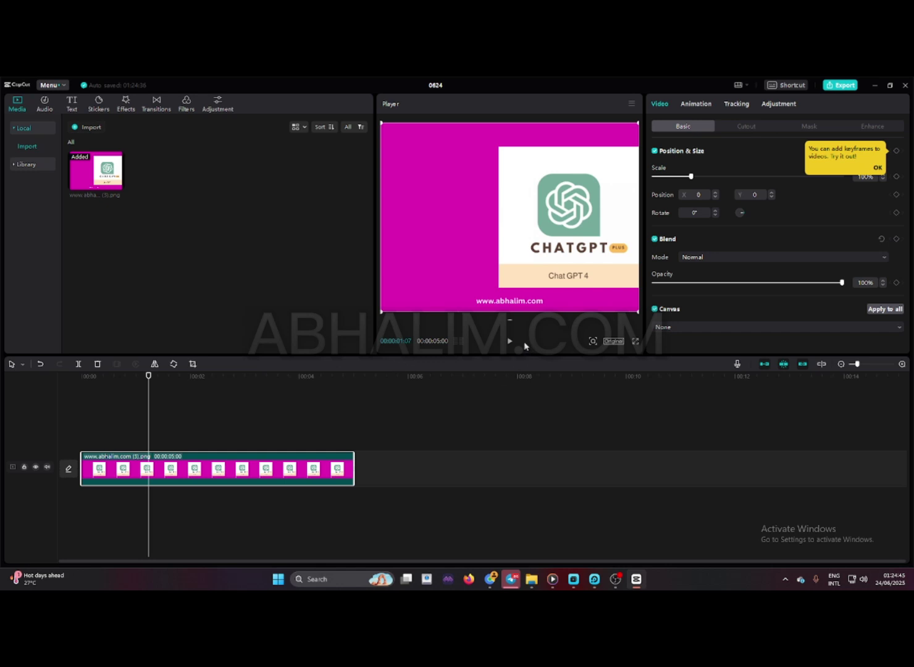
pyautogui.click(509, 340)
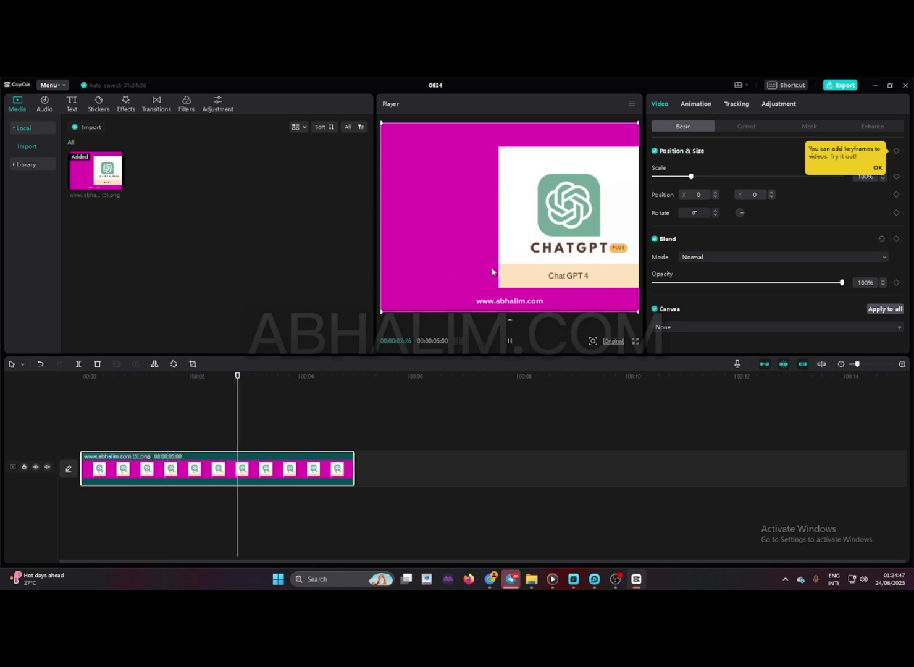
pyautogui.click(509, 340)
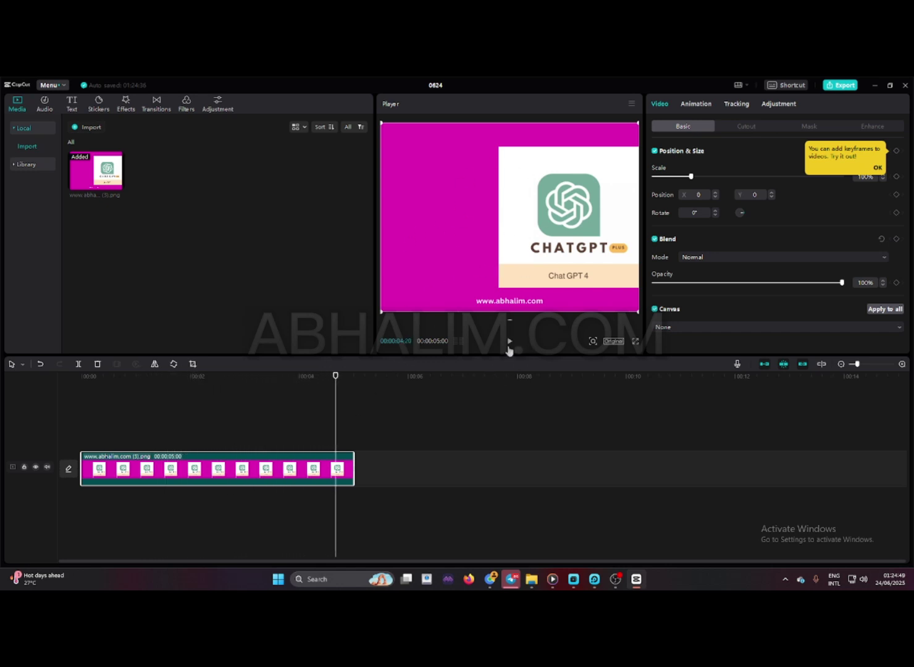
pyautogui.moveTo(335, 376); pyautogui.dragTo(46, 387)
# Browse the transitions and video effects, previewing the Black Flash 2 and Blurry Focus effects on the clip.
pyautogui.click(157, 102)
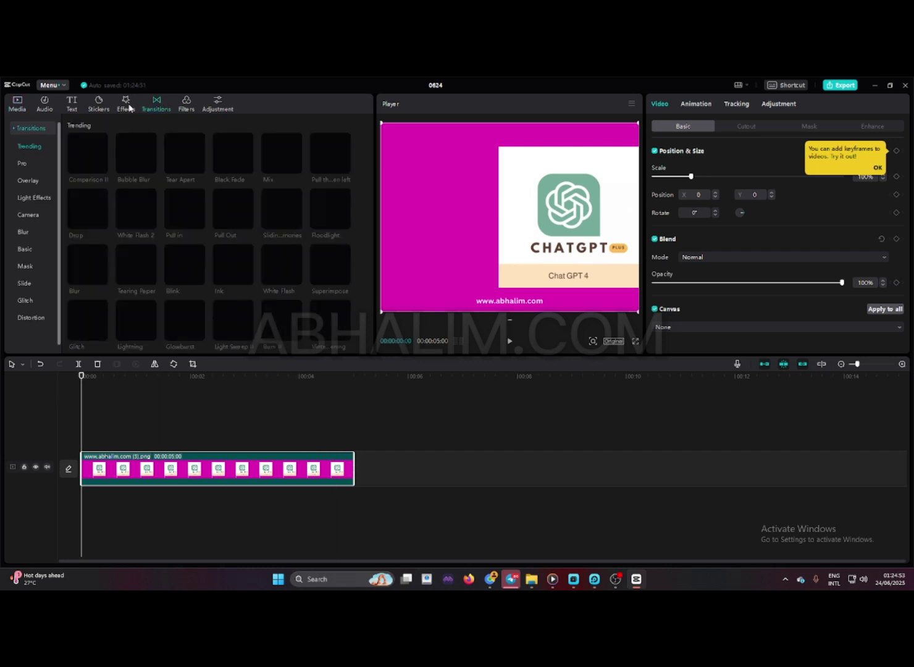
pyautogui.click(126, 103)
pyautogui.scroll(-10, 257, 208)
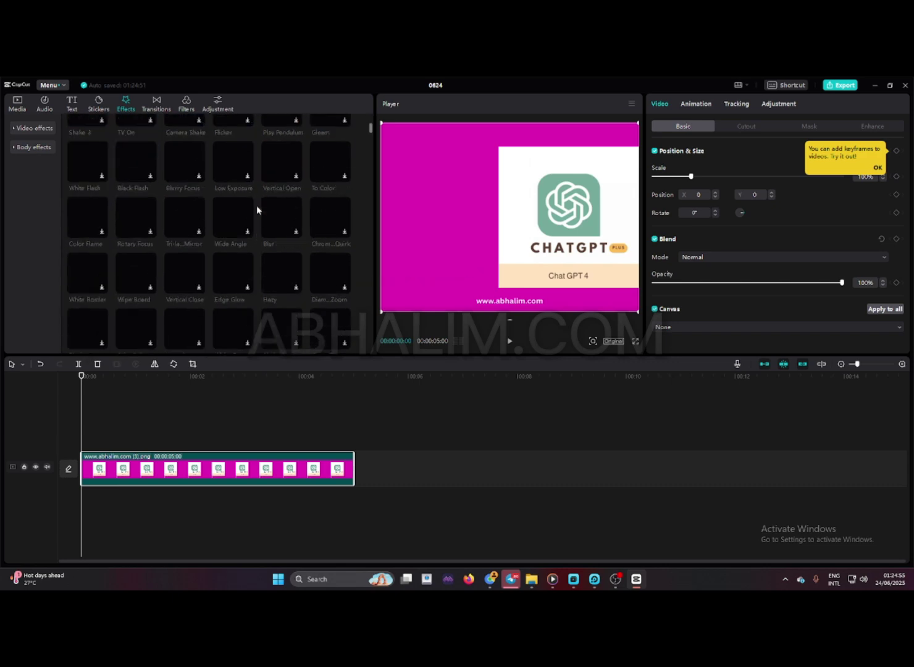
pyautogui.scroll(10, 207, 228)
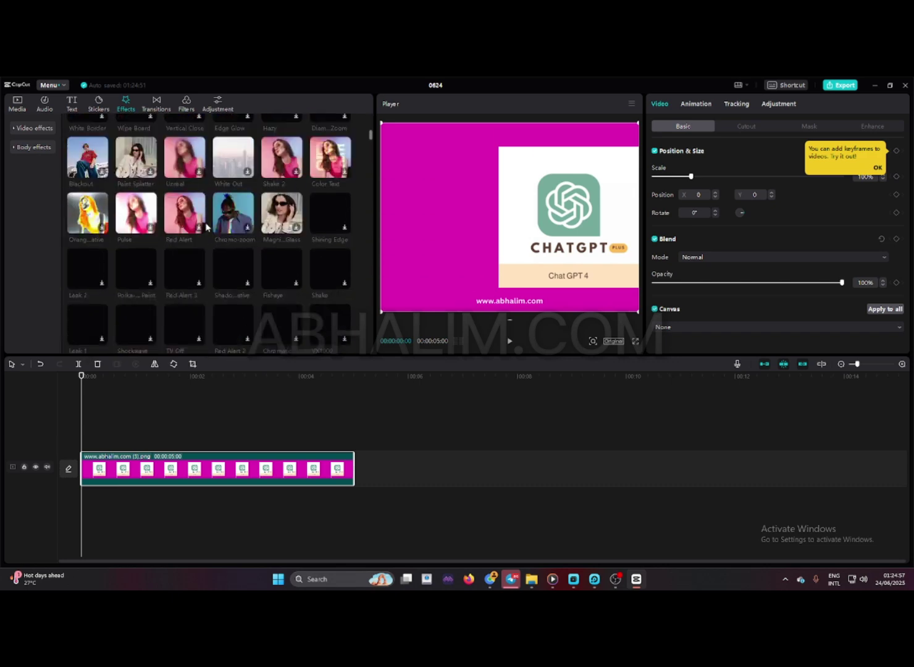
pyautogui.click(196, 165)
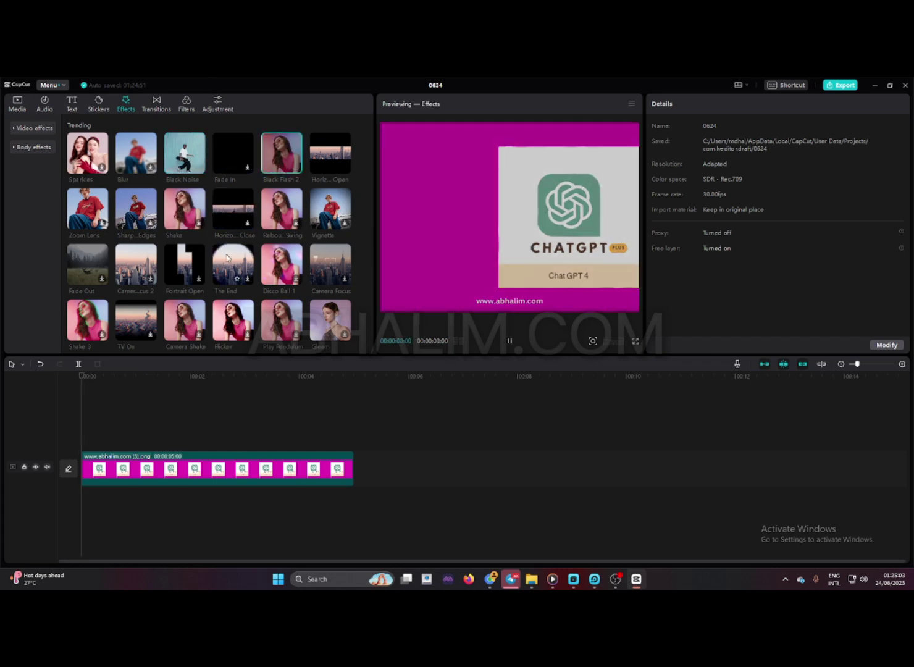
pyautogui.scroll(-3, 229, 260)
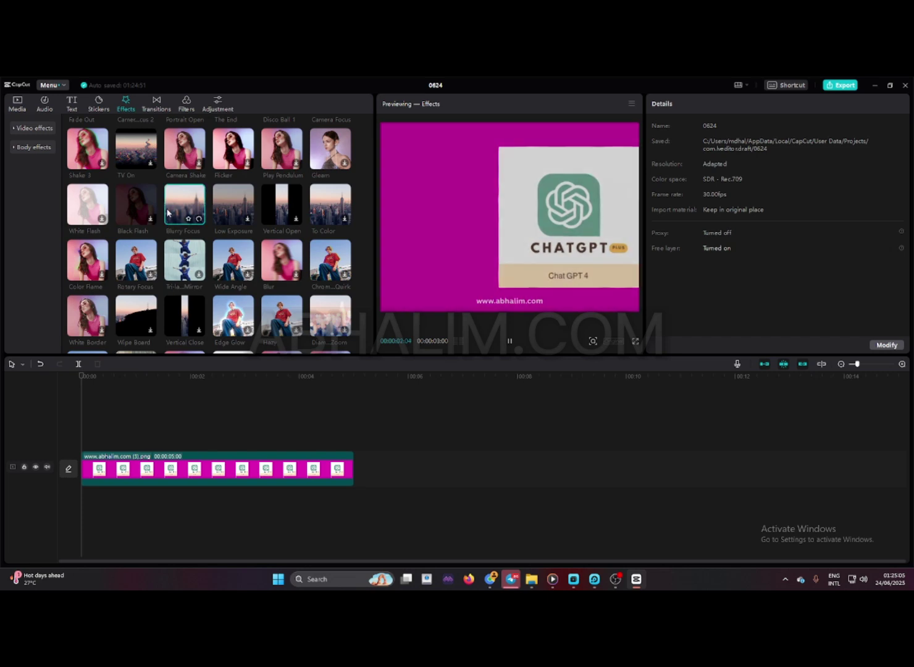
pyautogui.click(185, 203)
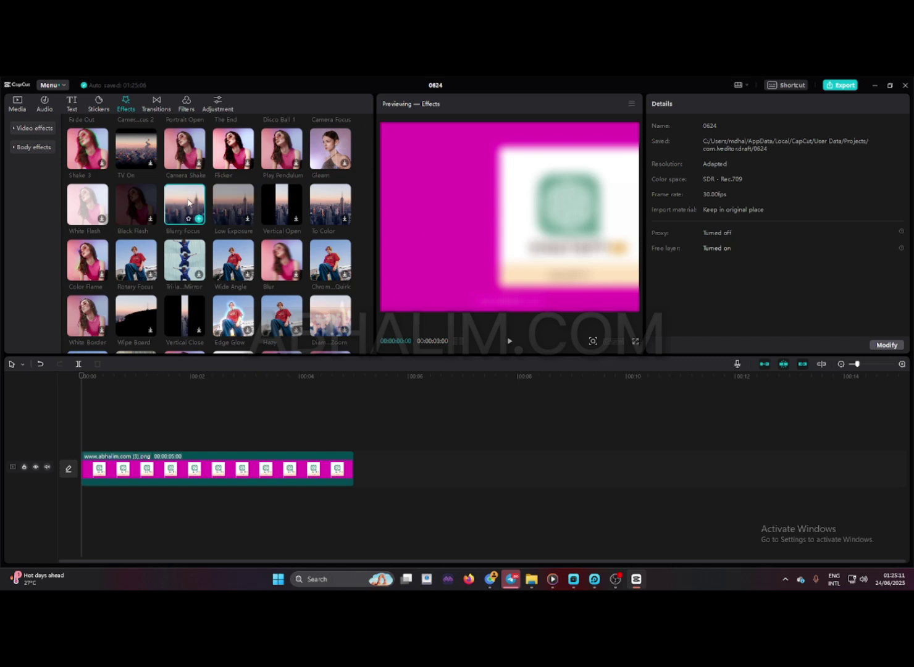
# Preview the Wide Angle effect and add it above the image clip at the start of the timeline.
pyautogui.click(253, 287)
pyautogui.click(233, 264)
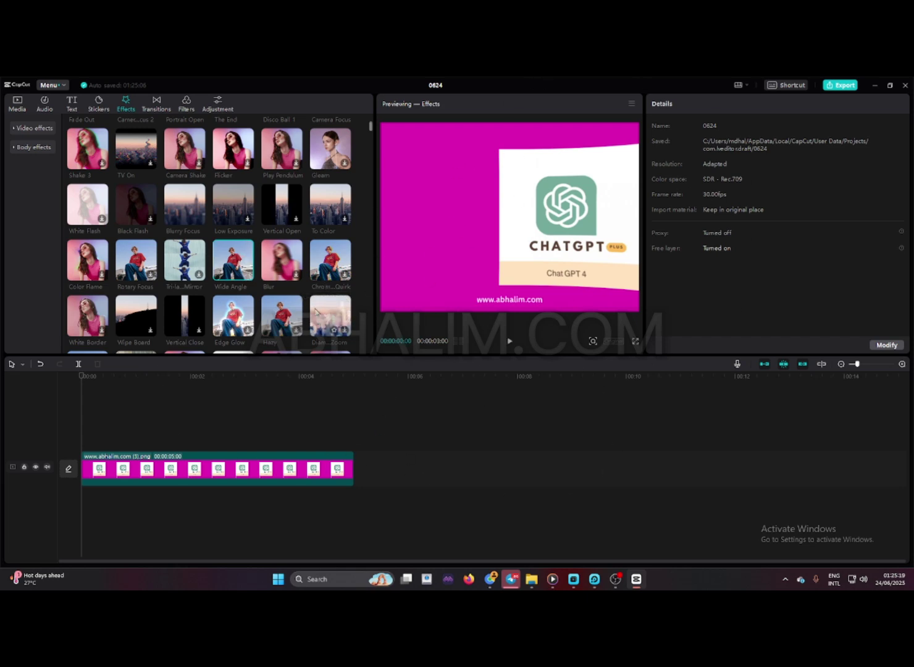
pyautogui.moveTo(228, 260)
pyautogui.moveTo(229, 260); pyautogui.dragTo(101, 454)
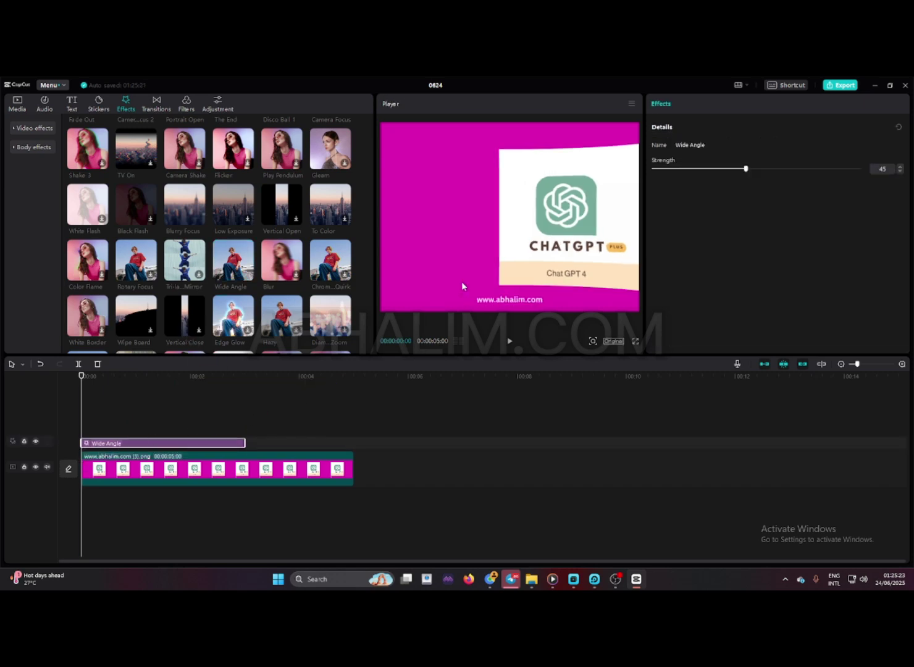
# Play back the timeline to check the Wide Angle effect on the image clip.
pyautogui.click(509, 341)
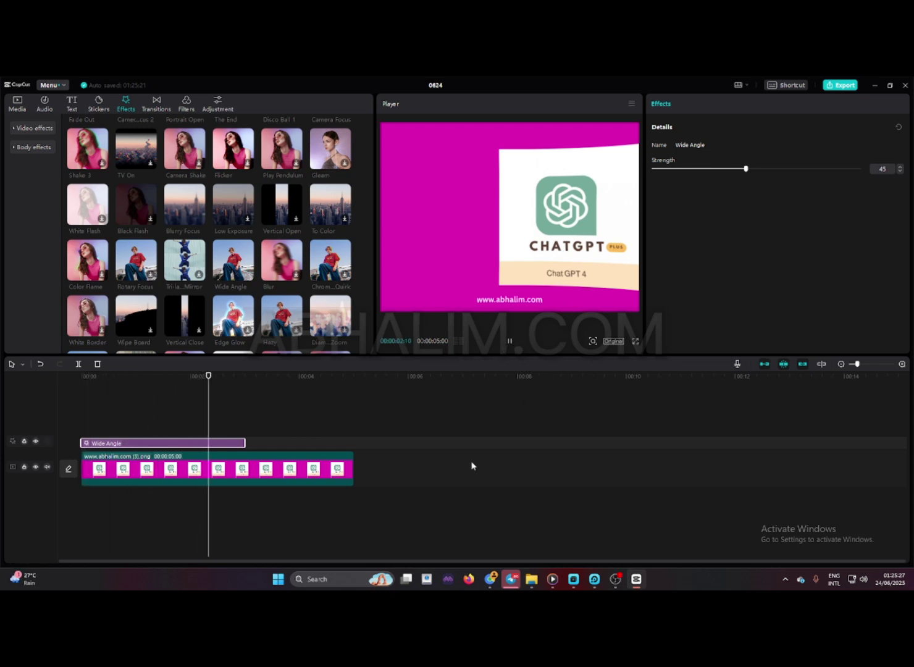
pyautogui.scroll(3, 231, 321)
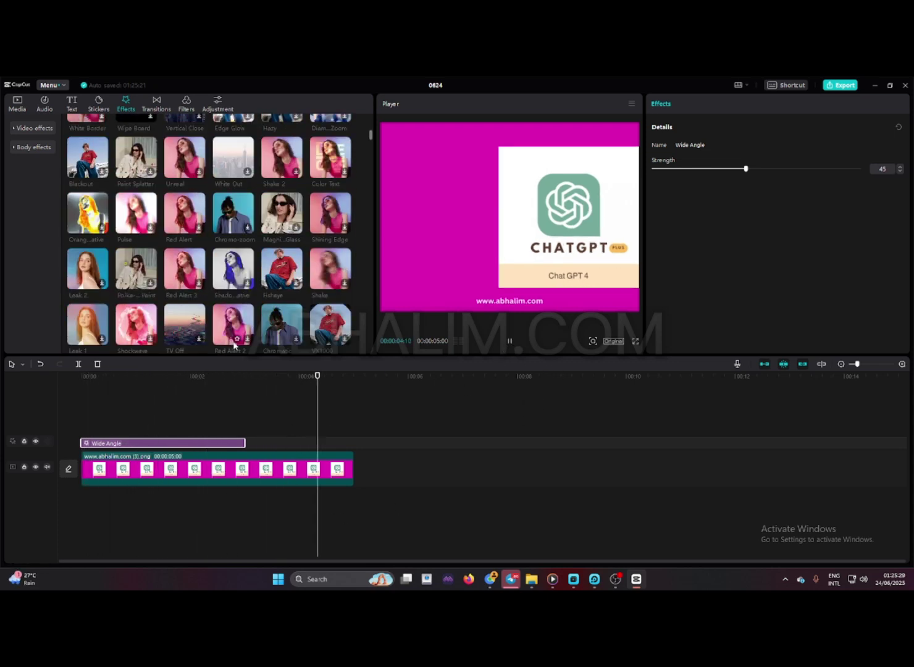
pyautogui.scroll(1, 235, 347)
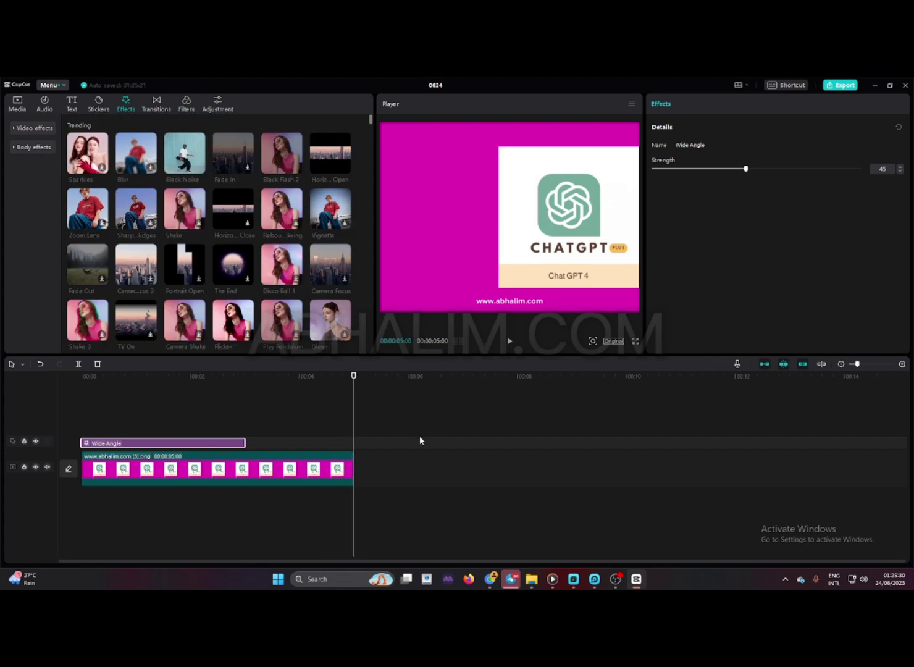
# Review the video export settings and close them without exporting.
pyautogui.click(839, 84)
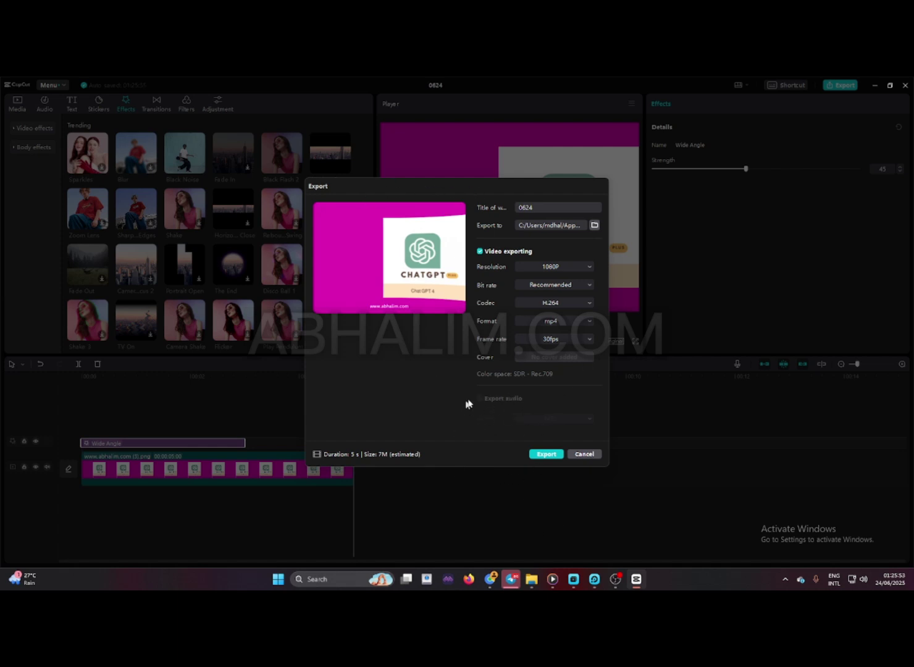
pyautogui.click(583, 454)
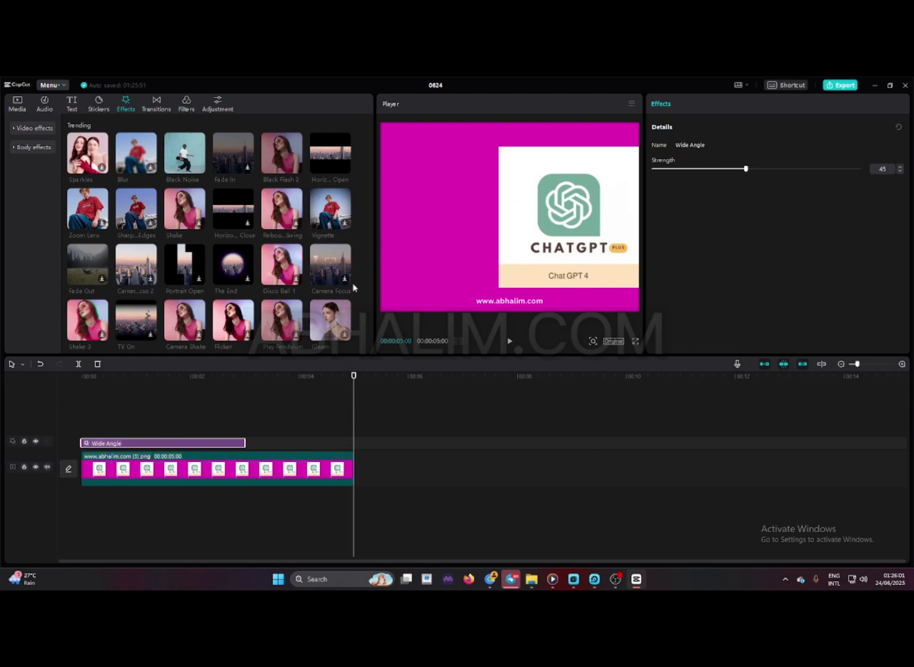
# Browse the video effects library through the Nightclub and Light Effects categories.
pyautogui.scroll(-10, 234, 231)
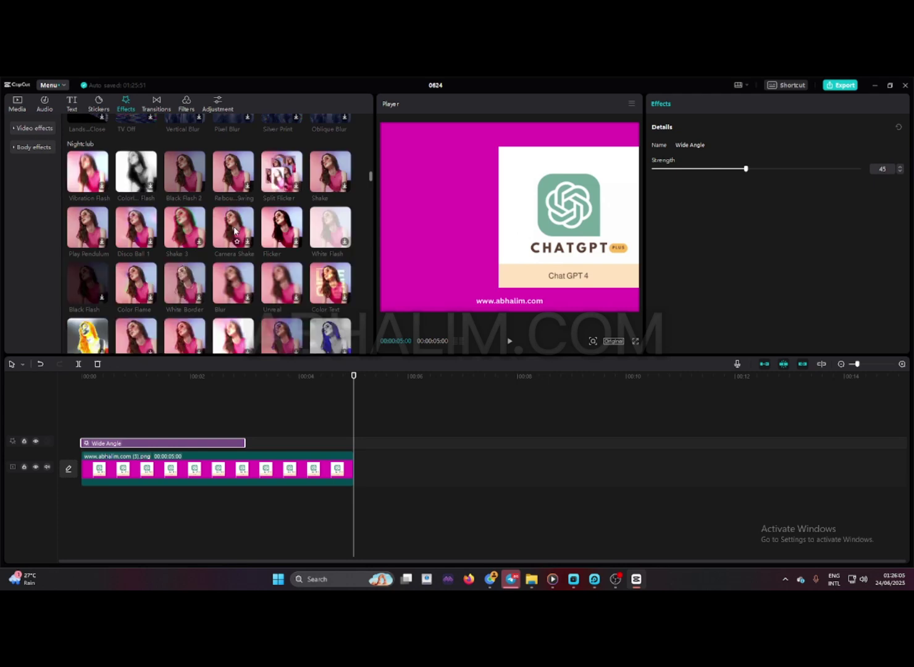
pyautogui.scroll(-5, 234, 231)
pyautogui.scroll(-6, 256, 288)
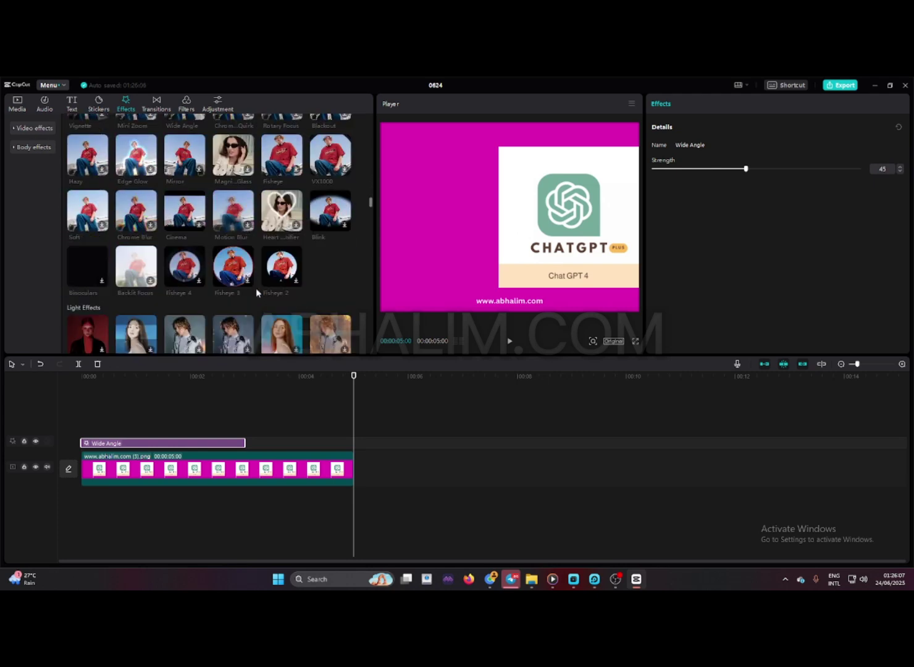
# Browse the trending transitions and try to add the Top Left transition at the end of the image clip.
pyautogui.click(189, 107)
pyautogui.click(160, 110)
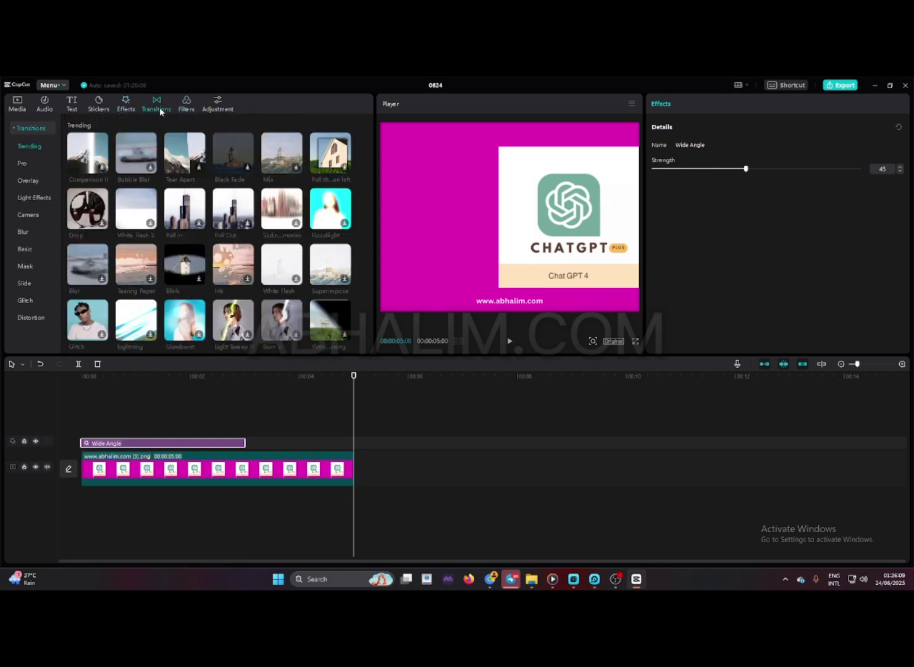
pyautogui.scroll(-5, 172, 220)
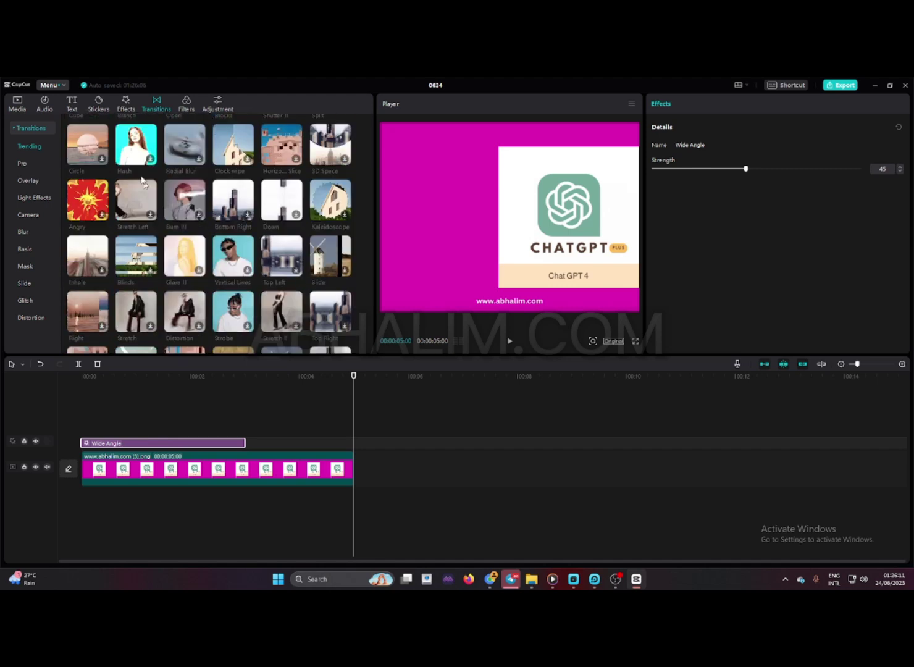
pyautogui.click(151, 159)
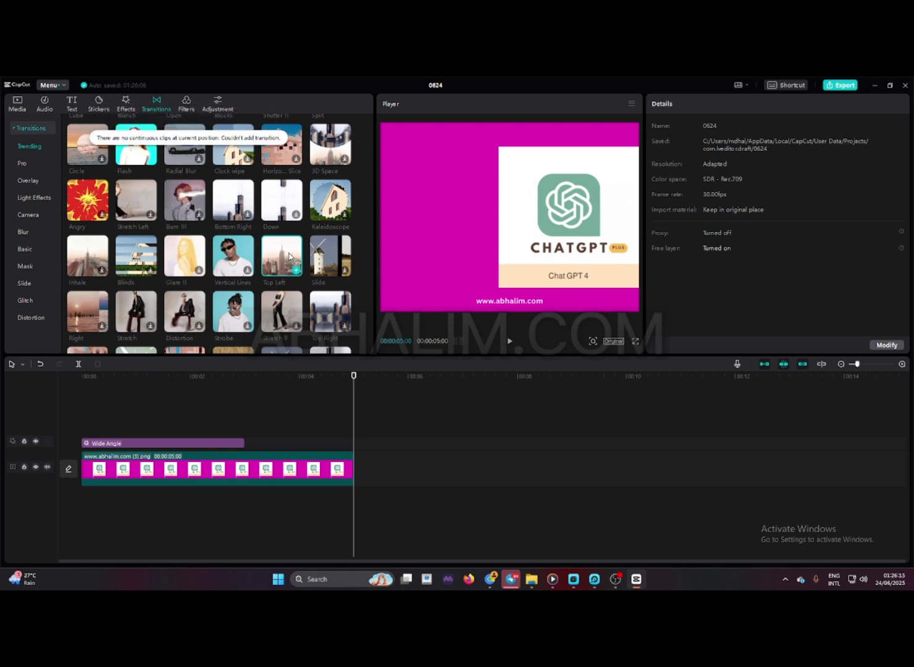
pyautogui.scroll(-5, 289, 256)
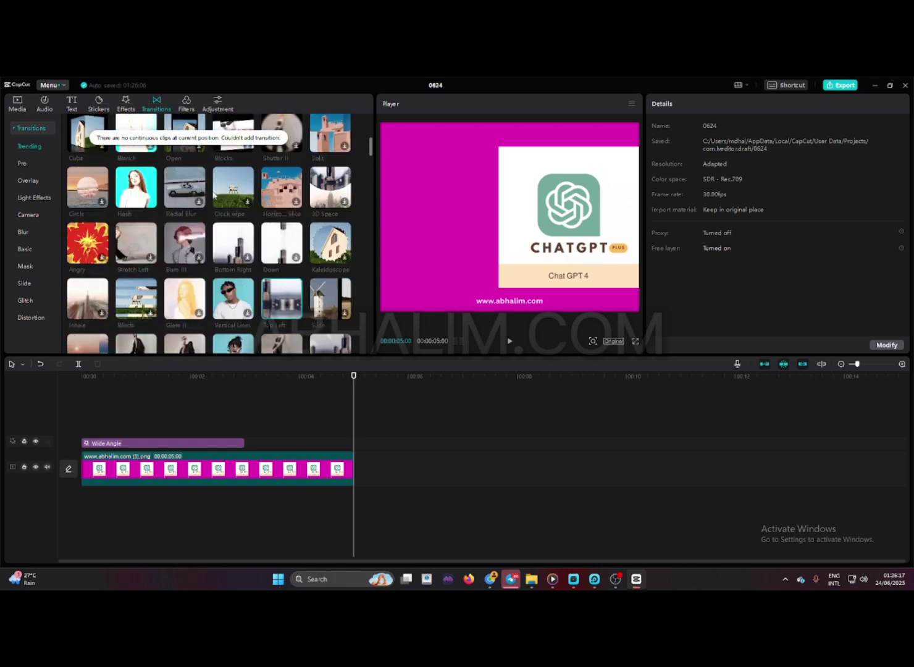
# Return to the video effects library and look through the Nightclub effects.
pyautogui.click(126, 102)
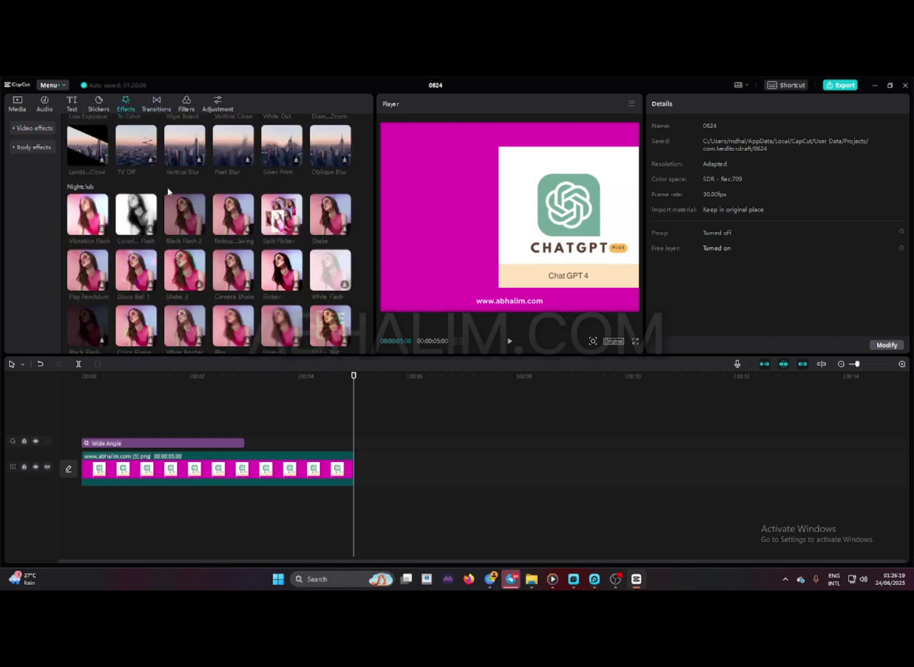
pyautogui.scroll(-3, 168, 191)
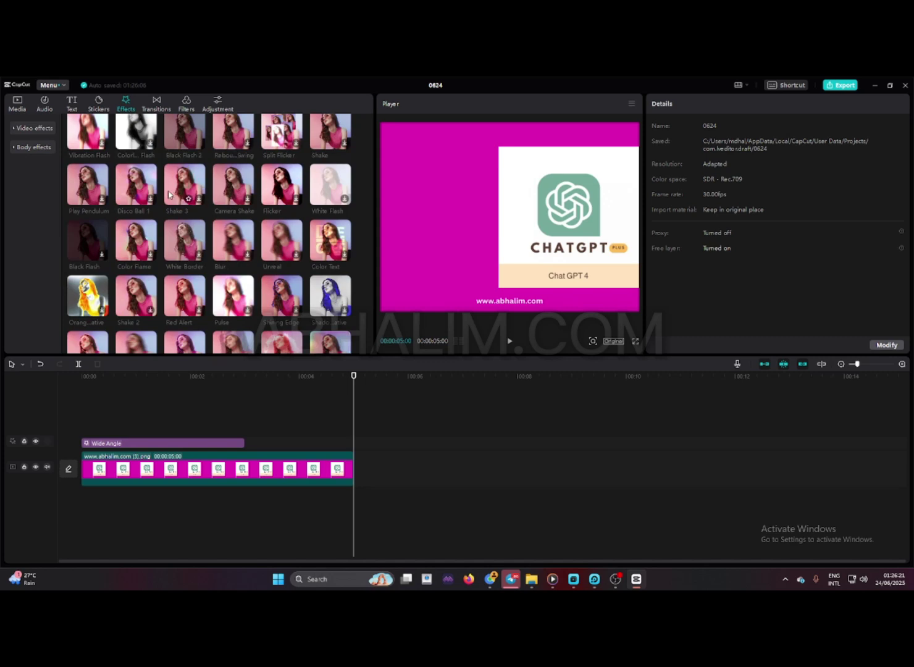